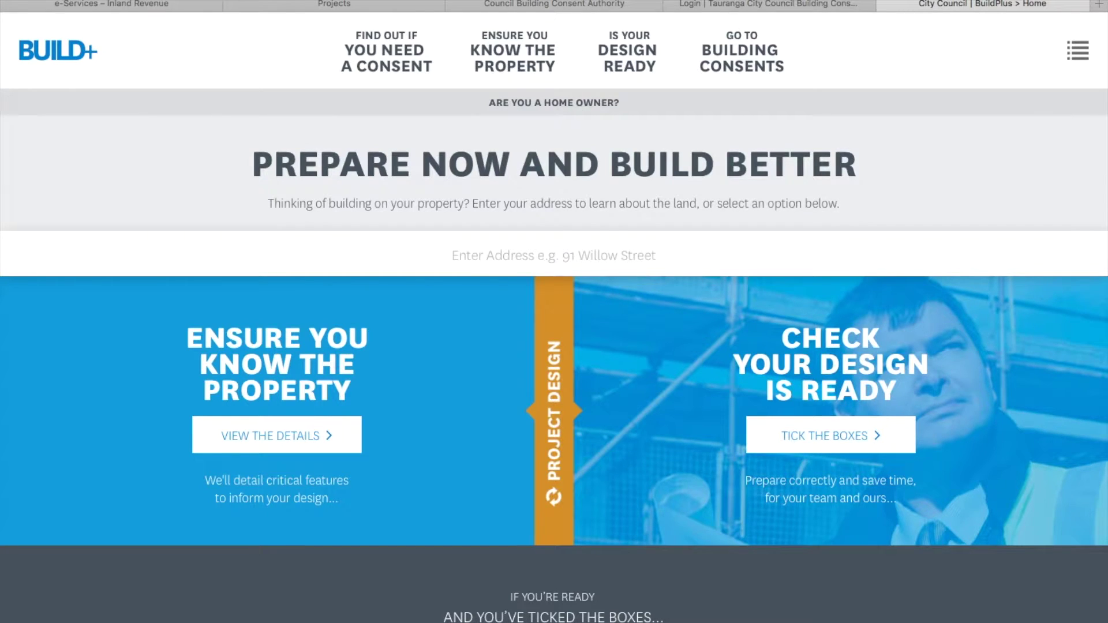
Step: Scroll the Build+ home page to find the AlphaOne online consent application link
{"action": "scroll", "coordinate": [554, 312], "scroll_direction": "up", "scroll_amount": 1}
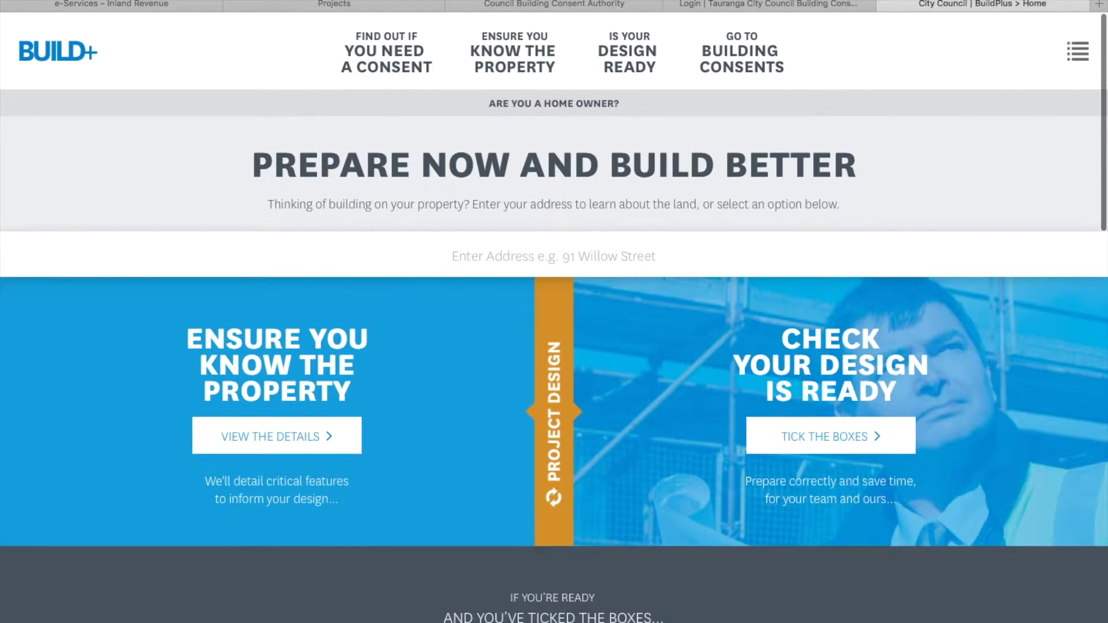
{"action": "scroll", "coordinate": [554, 311], "scroll_direction": "down", "scroll_amount": 1}
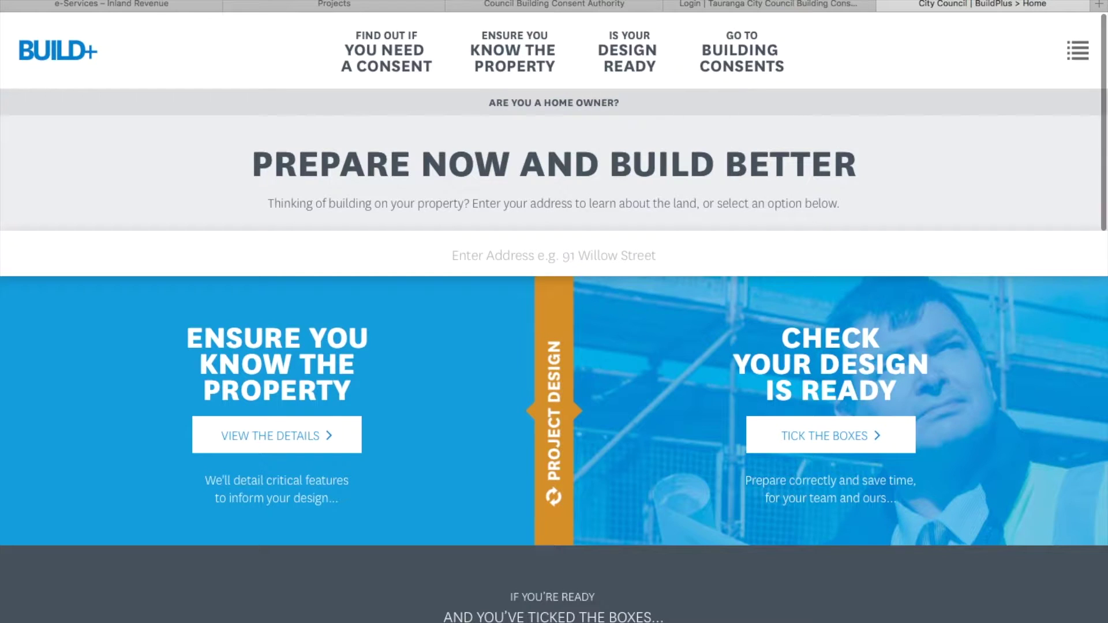
{"action": "scroll", "coordinate": [554, 311], "scroll_direction": "down", "scroll_amount": 3}
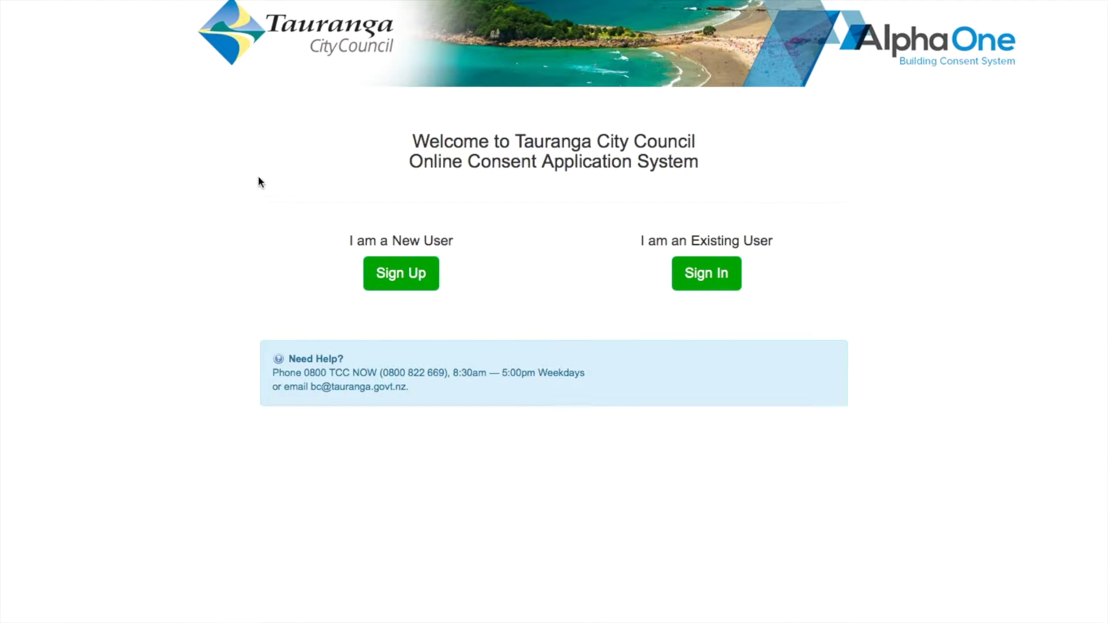
Step: Start a new council account, accepting the terms of use and authorising sharing of contact details
{"action": "left_click", "coordinate": [408, 282]}
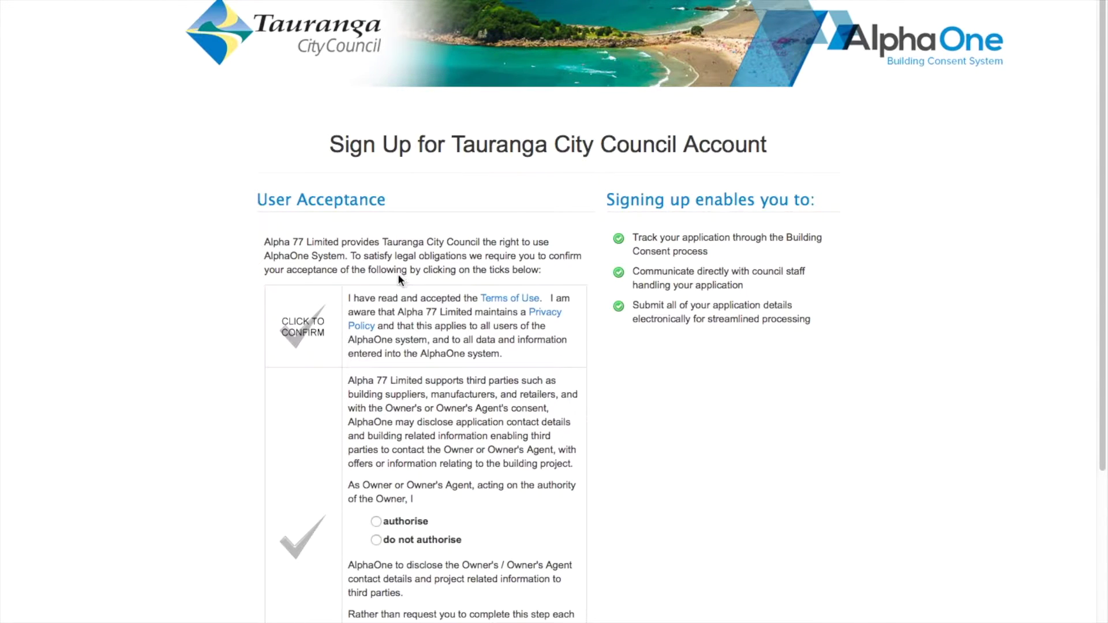
{"action": "left_click", "coordinate": [306, 332]}
{"action": "scroll", "coordinate": [308, 333], "scroll_direction": "down", "scroll_amount": 1}
{"action": "scroll", "coordinate": [307, 332], "scroll_direction": "down", "scroll_amount": 4}
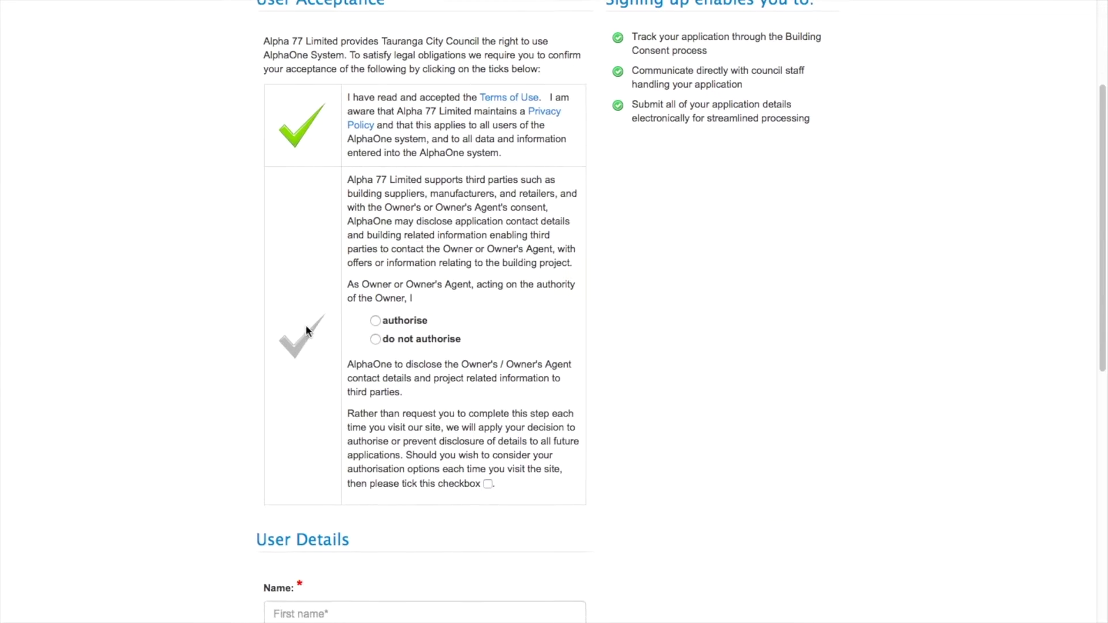
{"action": "left_click", "coordinate": [376, 319]}
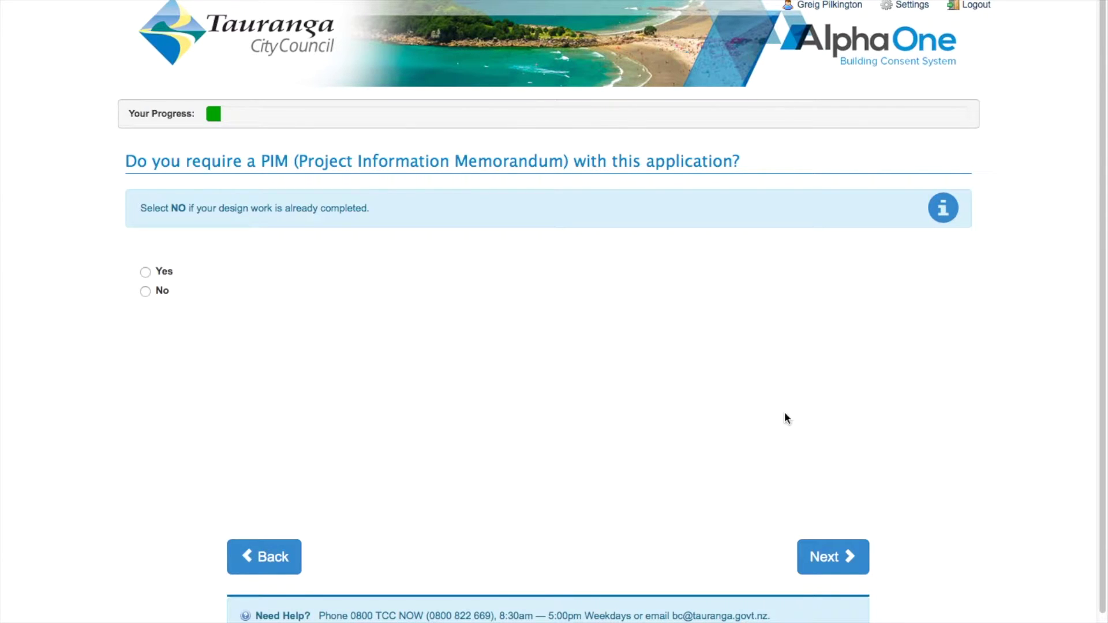
Step: Read the PIM help information, then answer No to needing a PIM
{"action": "left_click", "coordinate": [943, 207]}
{"action": "left_click", "coordinate": [145, 291]}
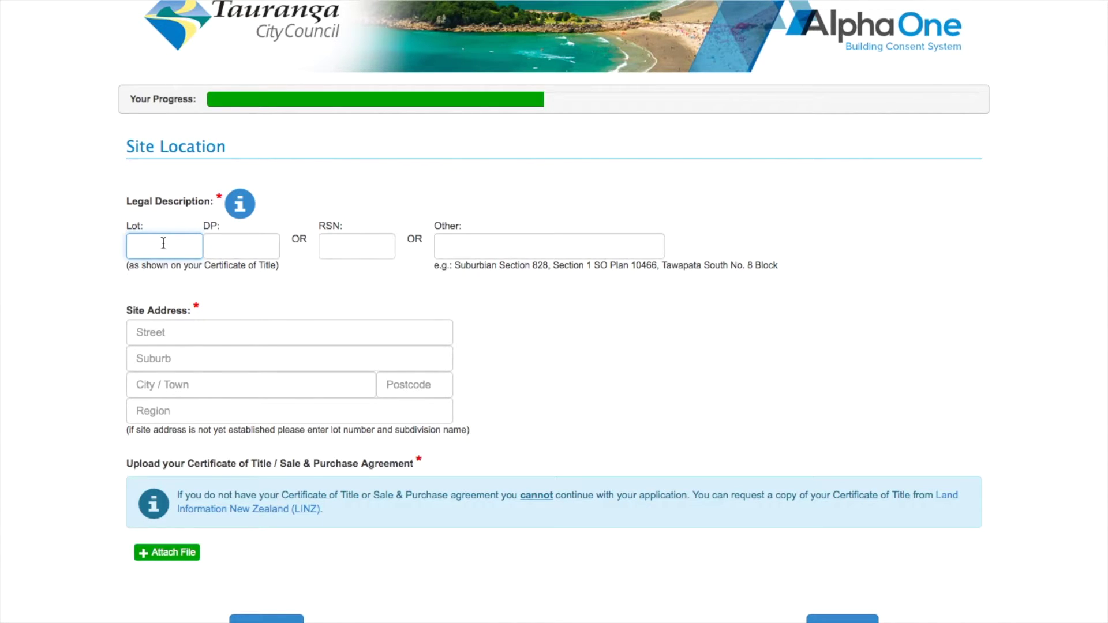
{"action": "type", "text": "777"}
{"action": "left_click", "coordinate": [220, 239]}
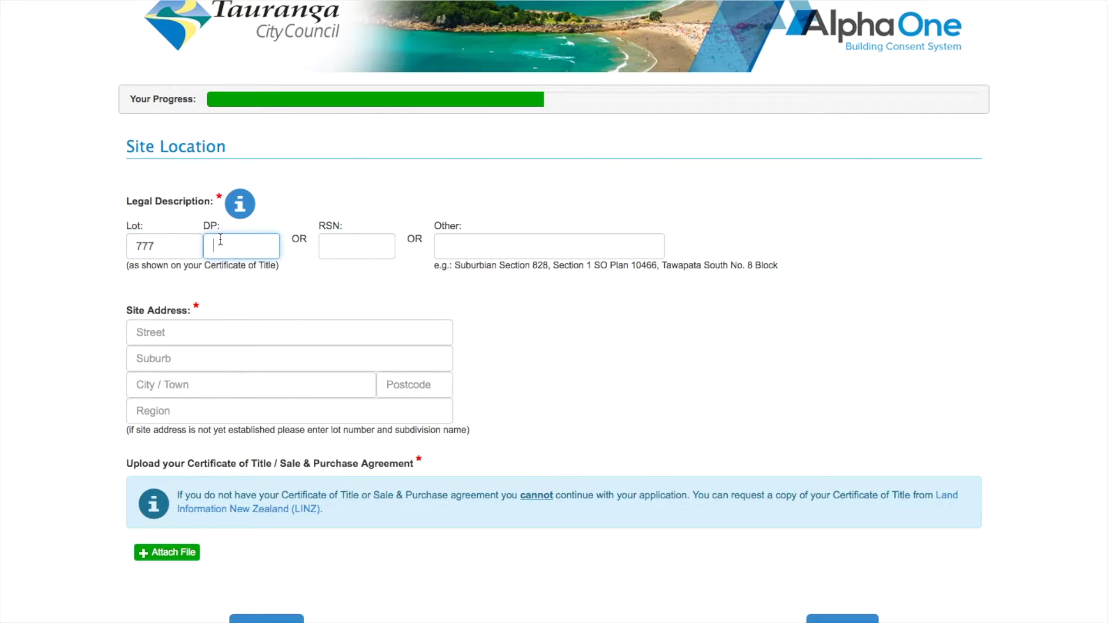
{"action": "type", "text": "66"}
{"action": "left_click", "coordinate": [171, 327]}
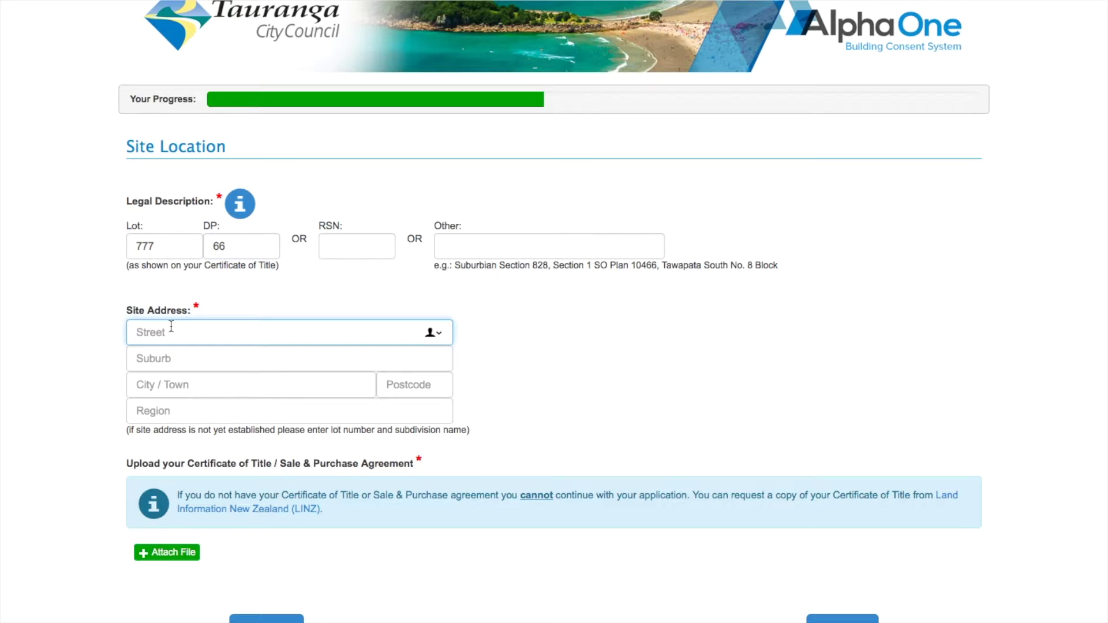
{"action": "type", "text": "3a"}
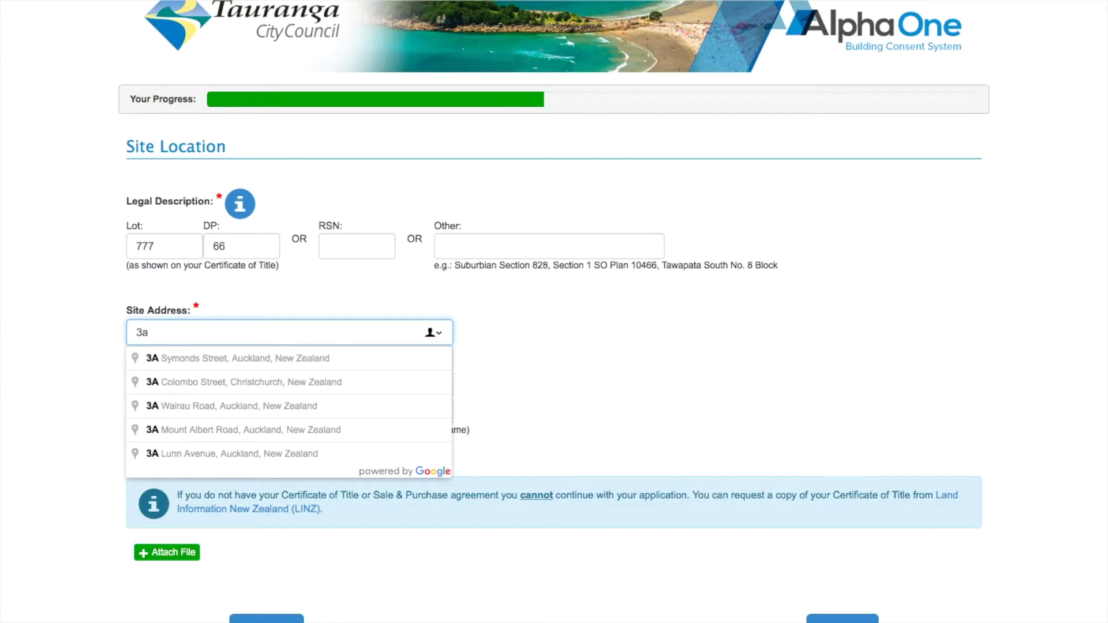
{"action": "left_click", "coordinate": [186, 358]}
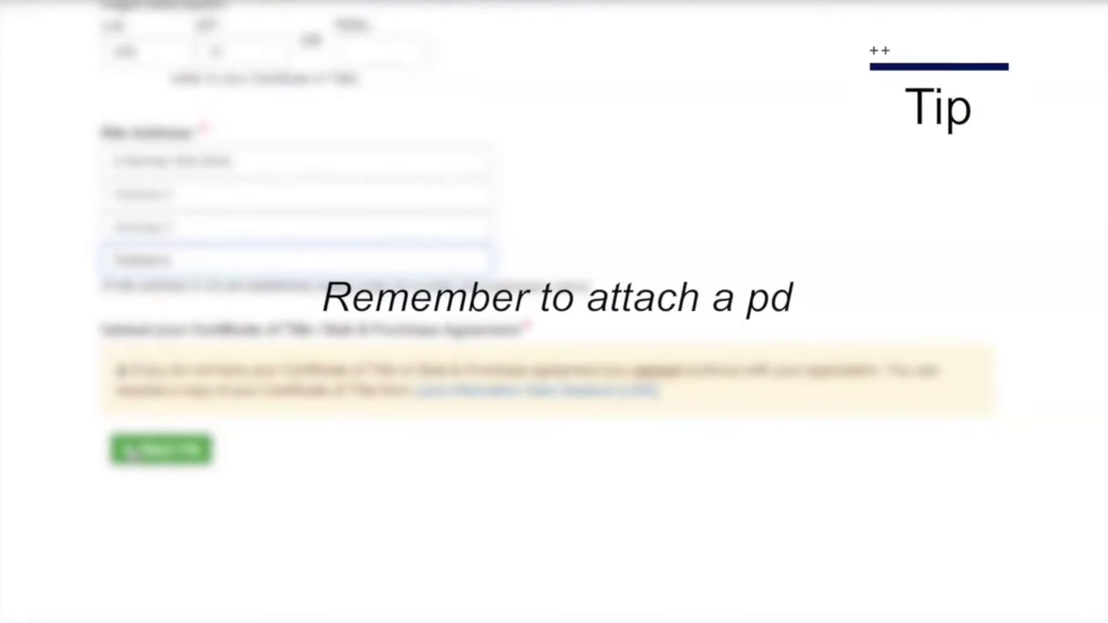
Step: Attach the Certificate of Title PDF to the application
{"action": "left_click", "coordinate": [123, 455]}
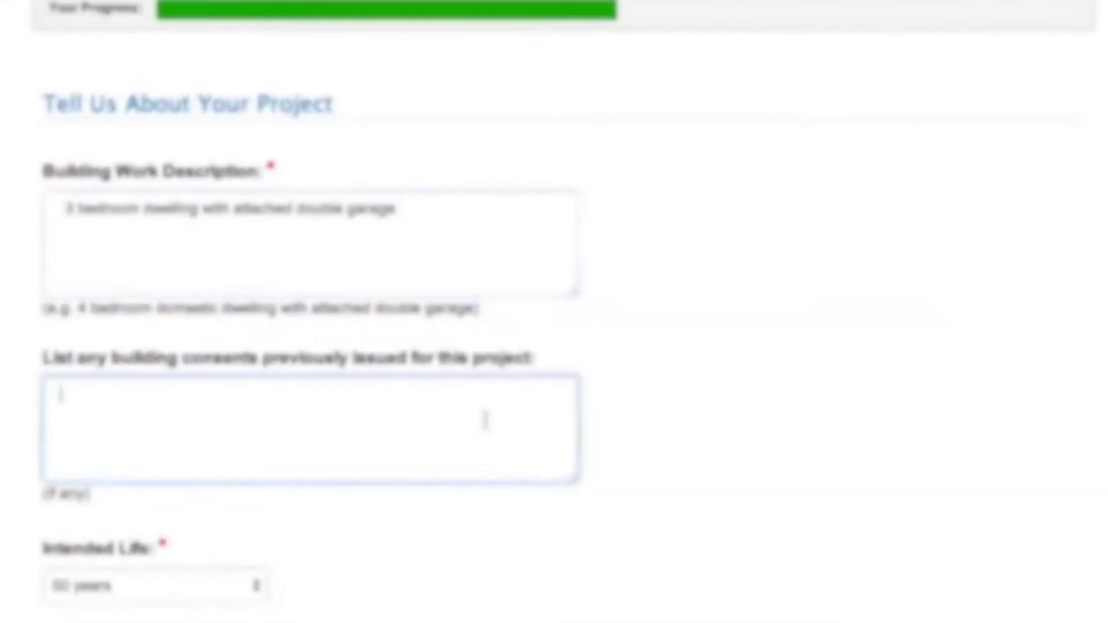
Step: Enter n/a for previously issued consents and choose 50 years as the intended life
{"action": "type", "text": "n/a"}
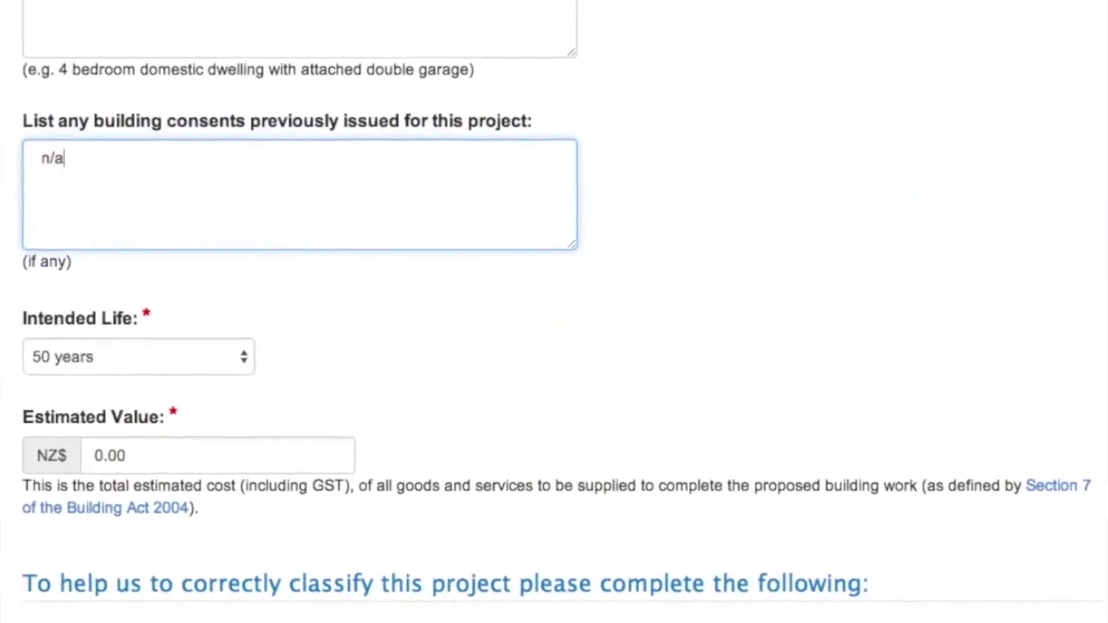
{"action": "left_click", "coordinate": [228, 373]}
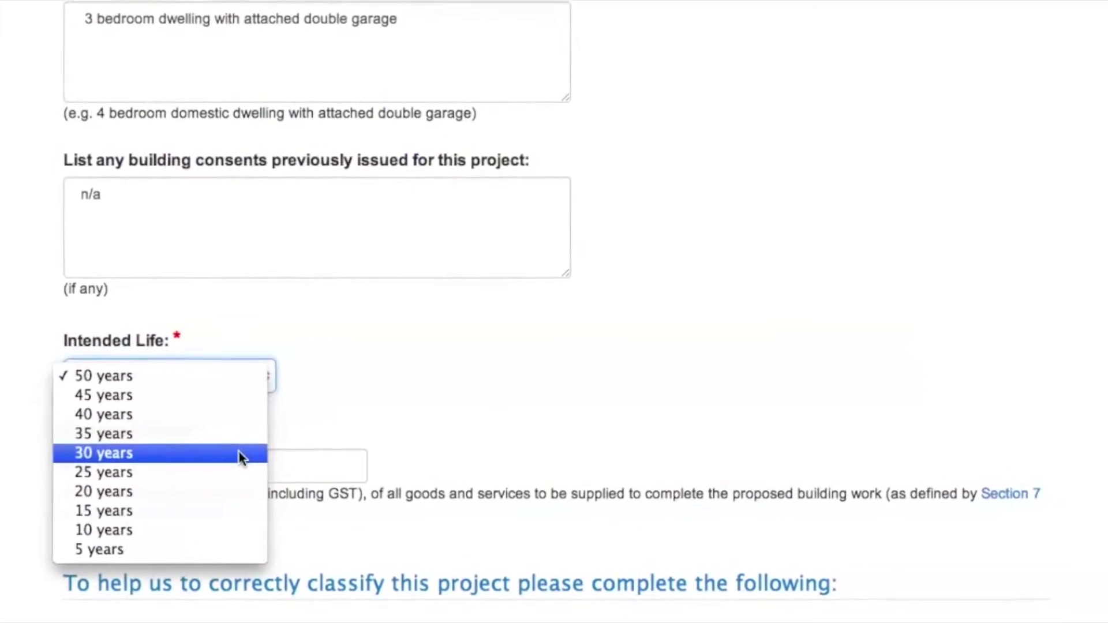
{"action": "left_click", "coordinate": [231, 390]}
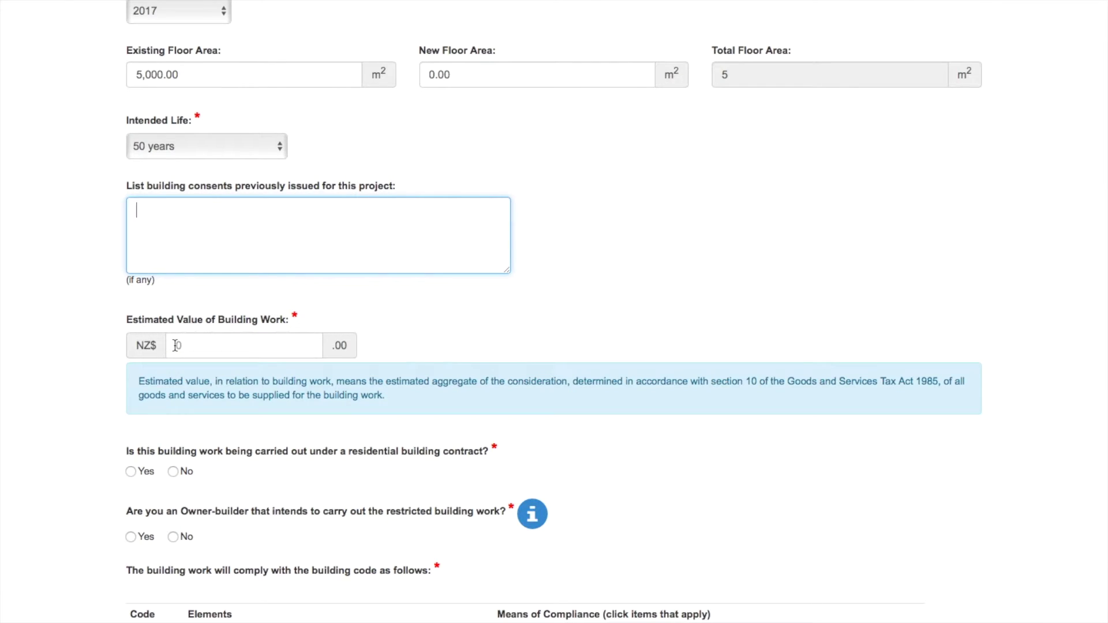
Step: Enter an estimated building work value of 450000 and view the restricted building work help
{"action": "left_click", "coordinate": [175, 345]}
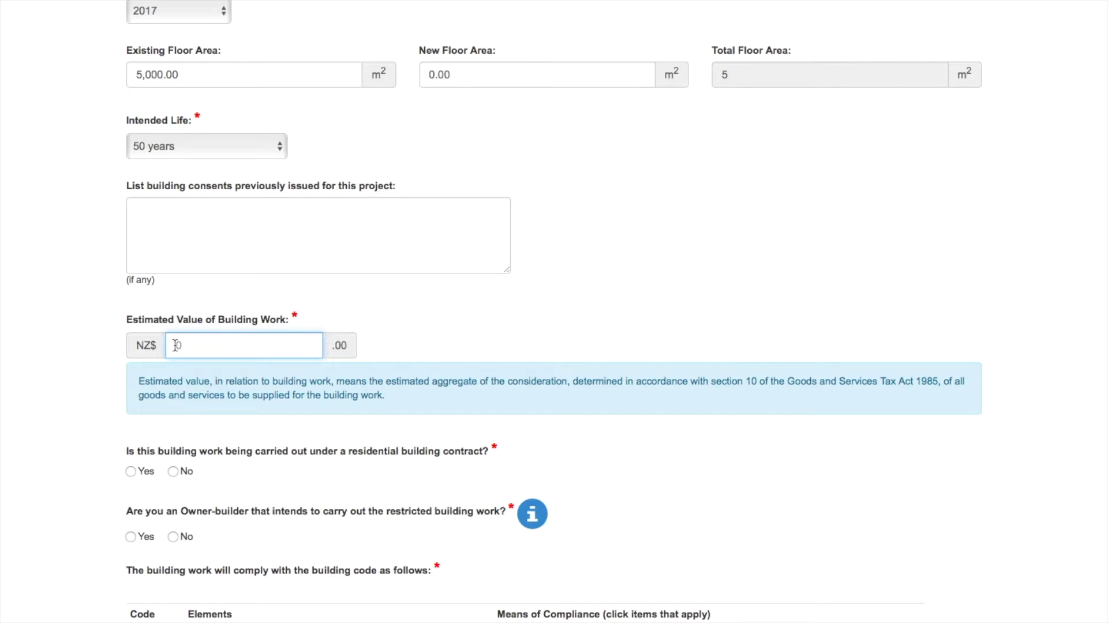
{"action": "type", "text": "45000"}
{"action": "type", "text": "0000"}
{"action": "scroll", "coordinate": [141, 435], "scroll_direction": "down", "scroll_amount": 3}
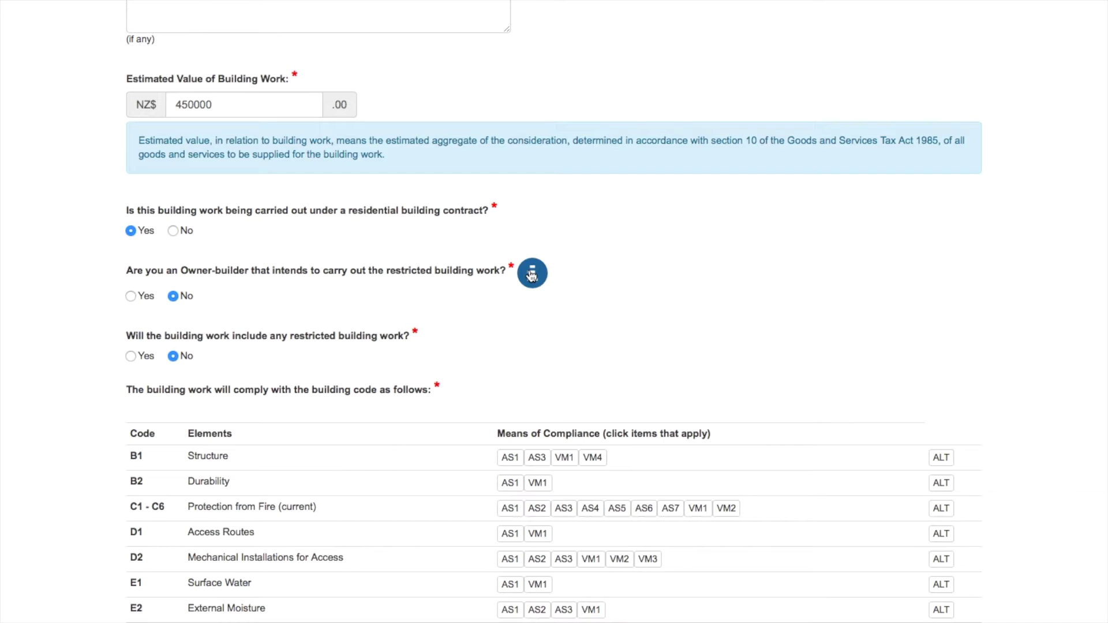
{"action": "left_click", "coordinate": [532, 274]}
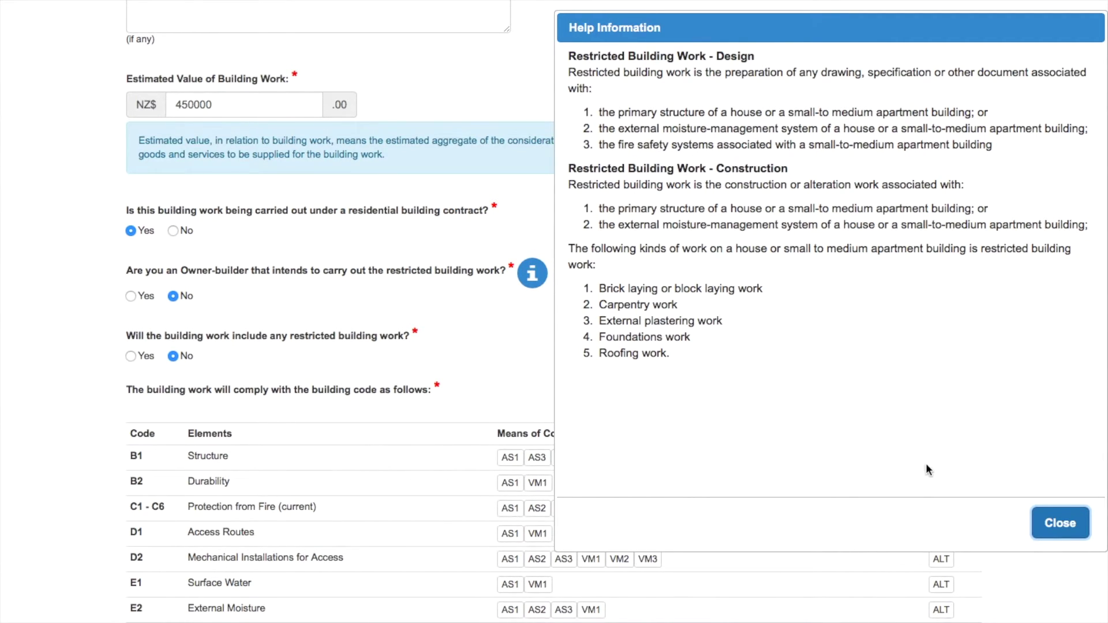
Step: Close the restricted building work help panel and move down to the compliance table
{"action": "left_click", "coordinate": [1048, 526]}
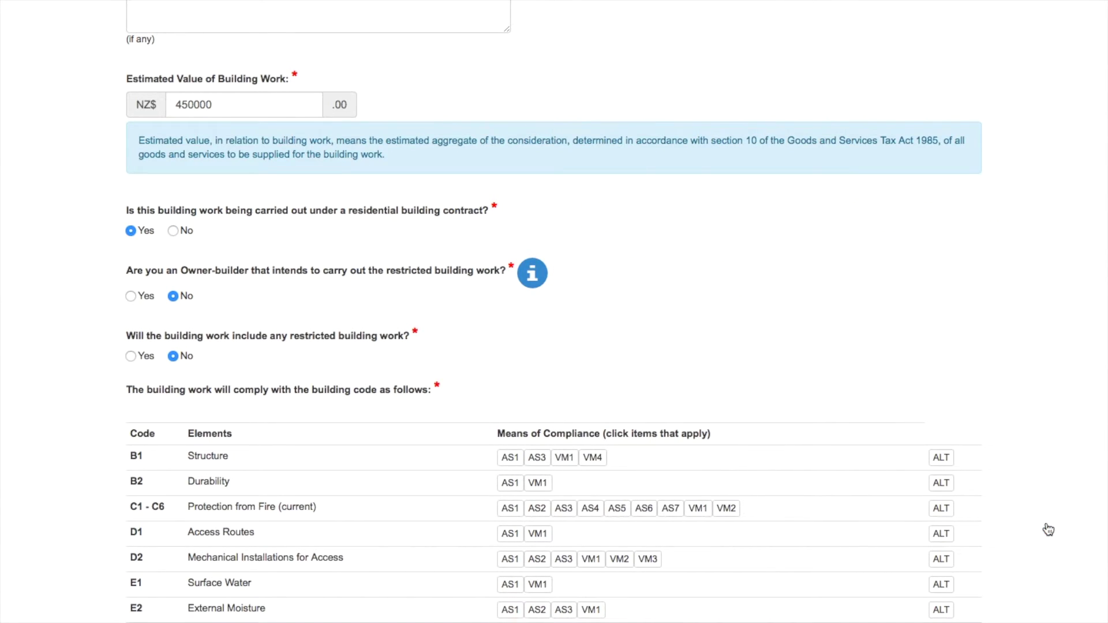
{"action": "scroll", "coordinate": [1048, 530], "scroll_direction": "down", "scroll_amount": 15}
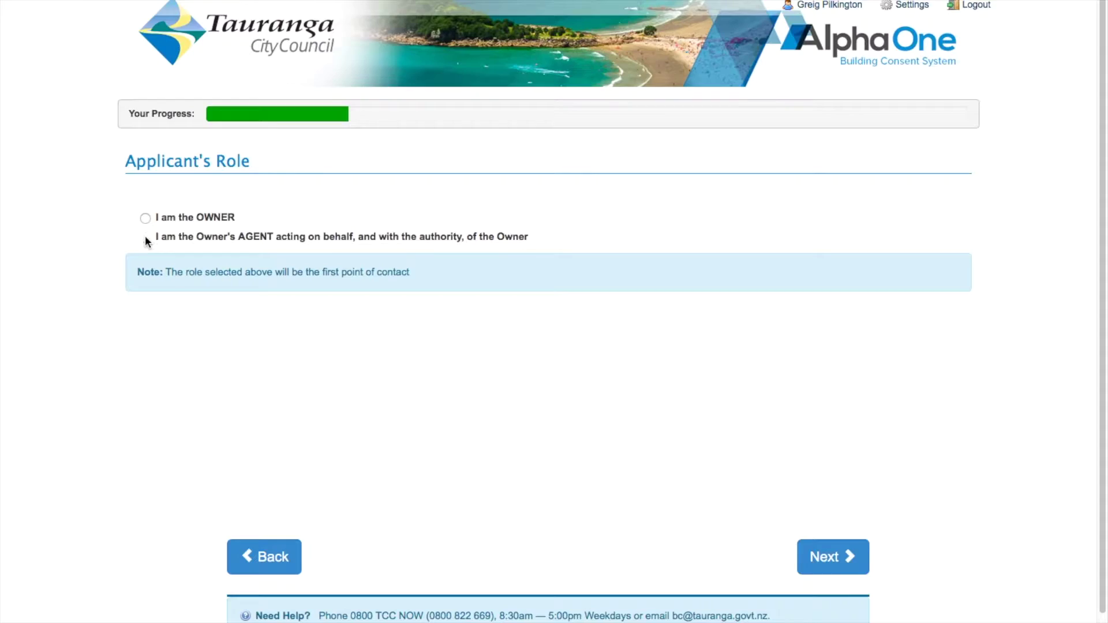
Step: Select the applicant role option on the Project Contacts page
{"action": "left_click", "coordinate": [145, 237]}
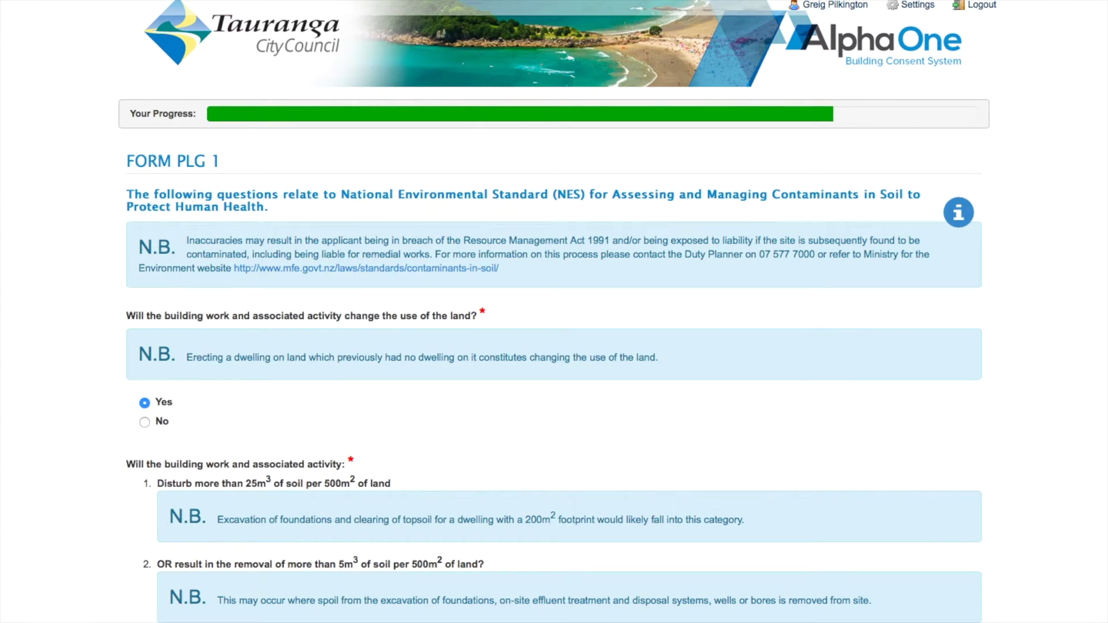
Step: Answer No to whether the building work changes the land use on Form PLG 1
{"action": "scroll", "coordinate": [553, 311], "scroll_direction": "down", "scroll_amount": 2}
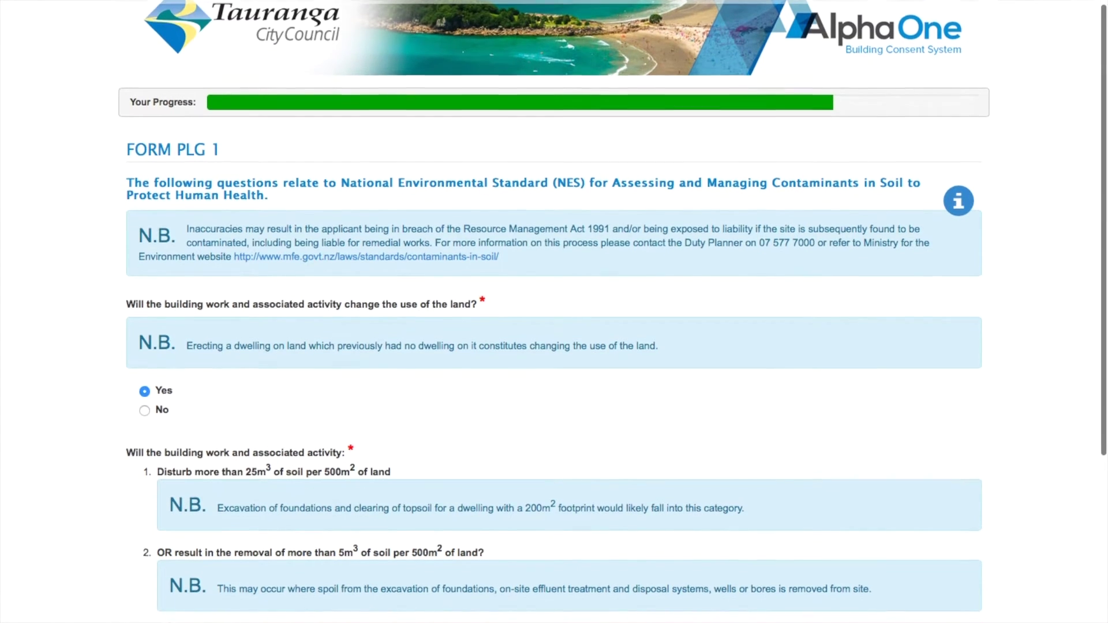
{"action": "scroll", "coordinate": [554, 312], "scroll_direction": "down", "scroll_amount": 2}
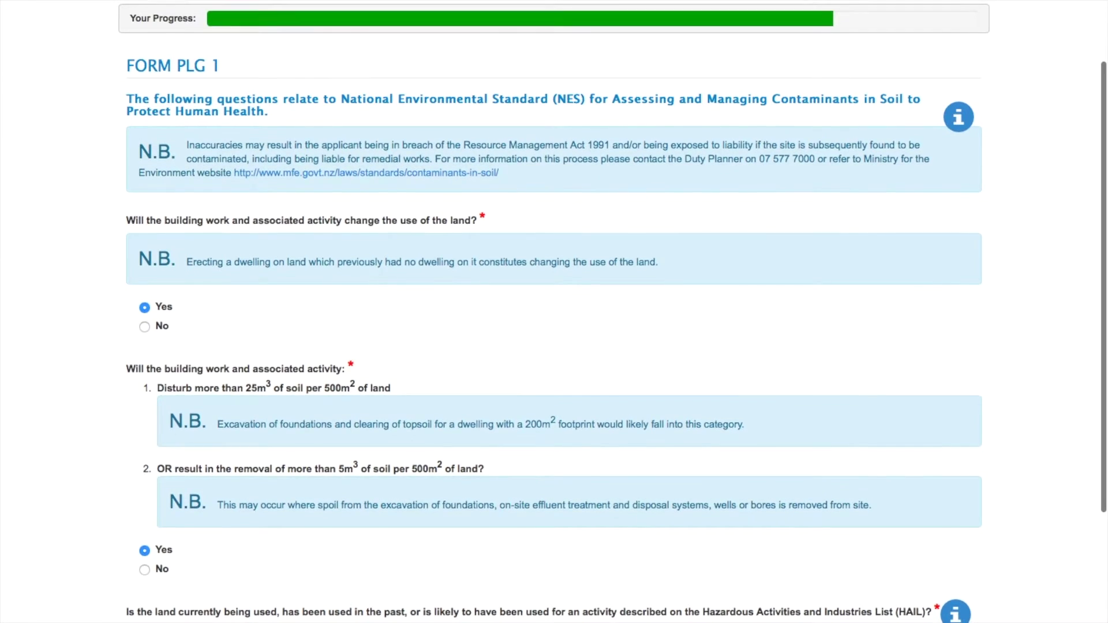
{"action": "scroll", "coordinate": [554, 312], "scroll_direction": "down", "scroll_amount": 2}
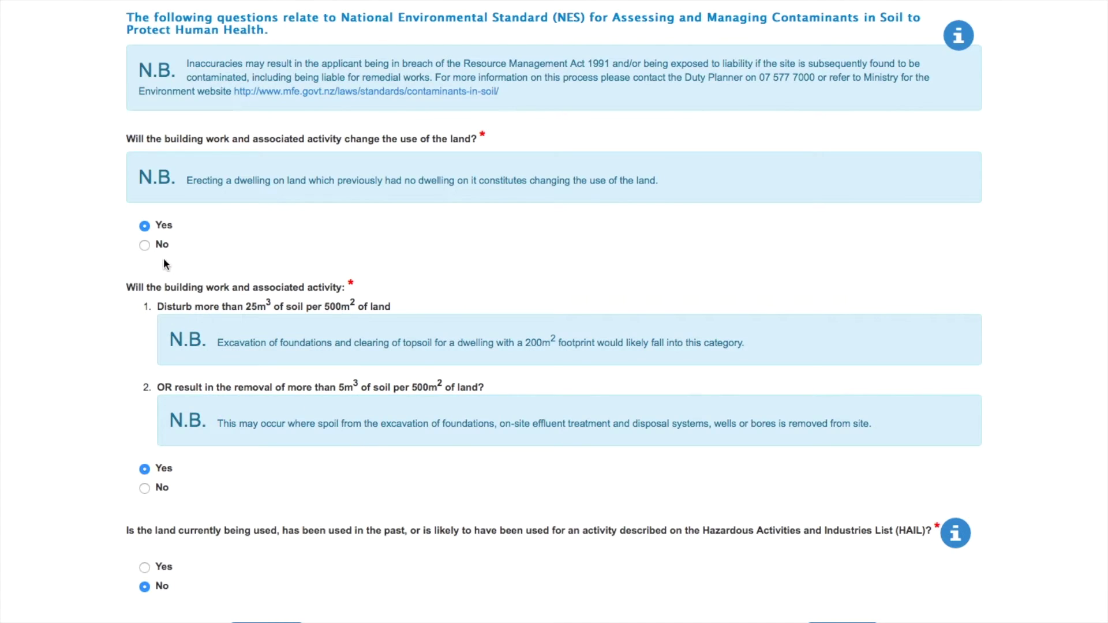
{"action": "left_click", "coordinate": [144, 226]}
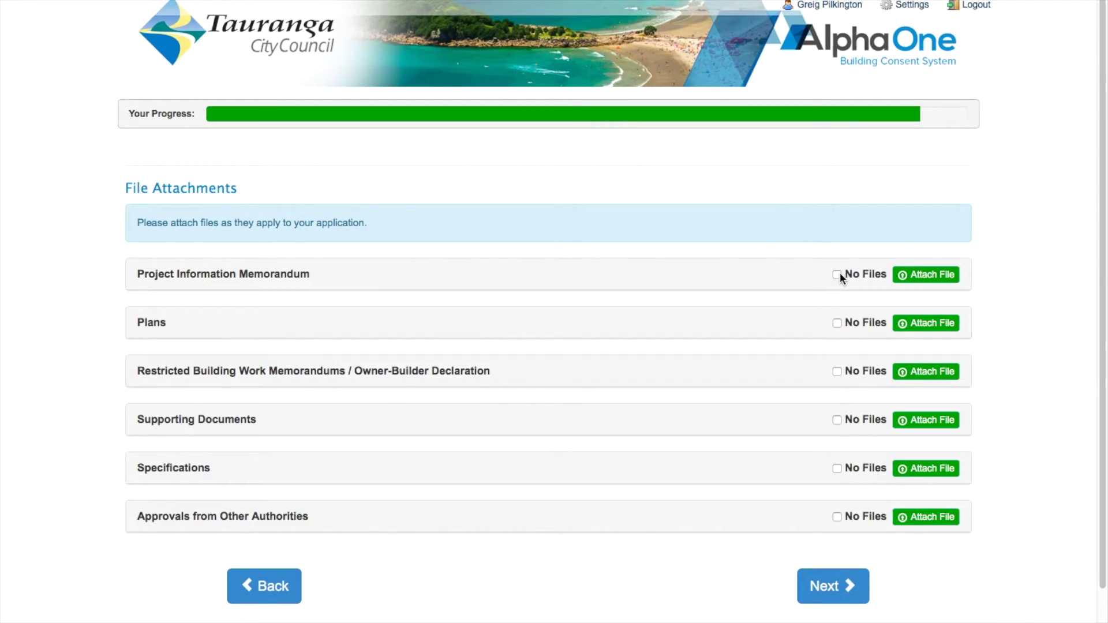
Step: Mark the Plans attachment category as No Files
{"action": "left_click", "coordinate": [837, 323]}
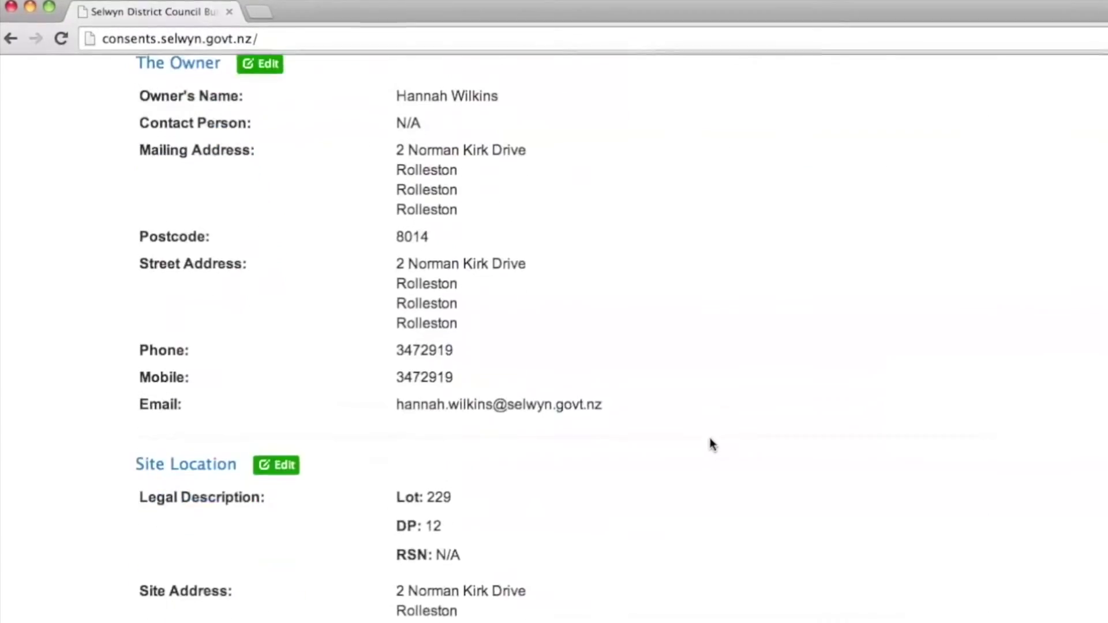
{"action": "scroll", "coordinate": [713, 444], "scroll_direction": "down", "scroll_amount": 10}
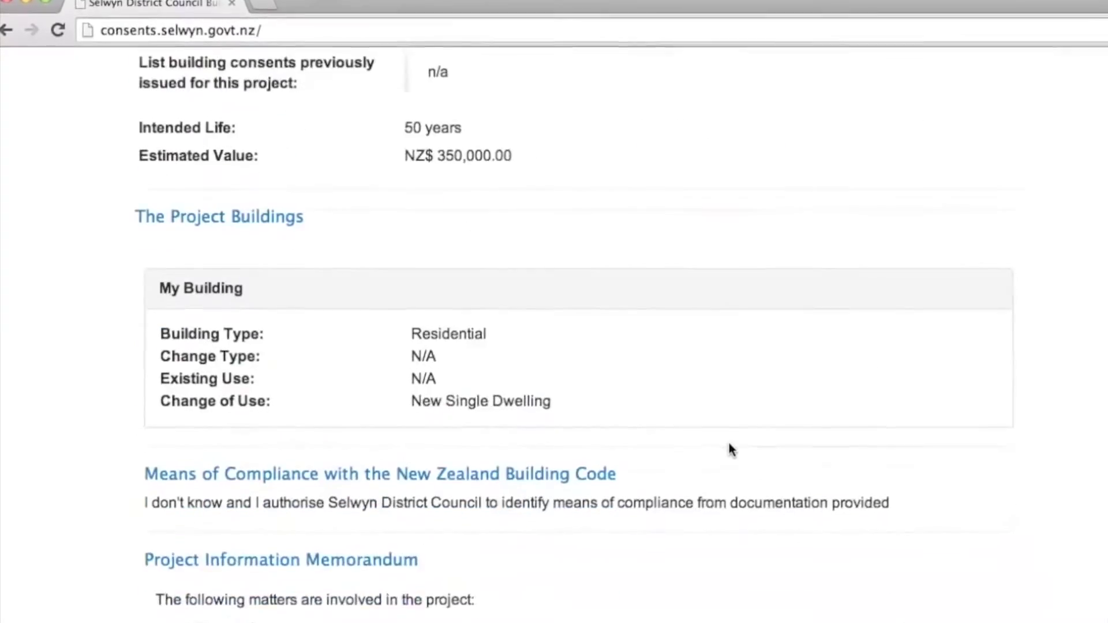
{"action": "scroll", "coordinate": [729, 444], "scroll_direction": "down", "scroll_amount": 3}
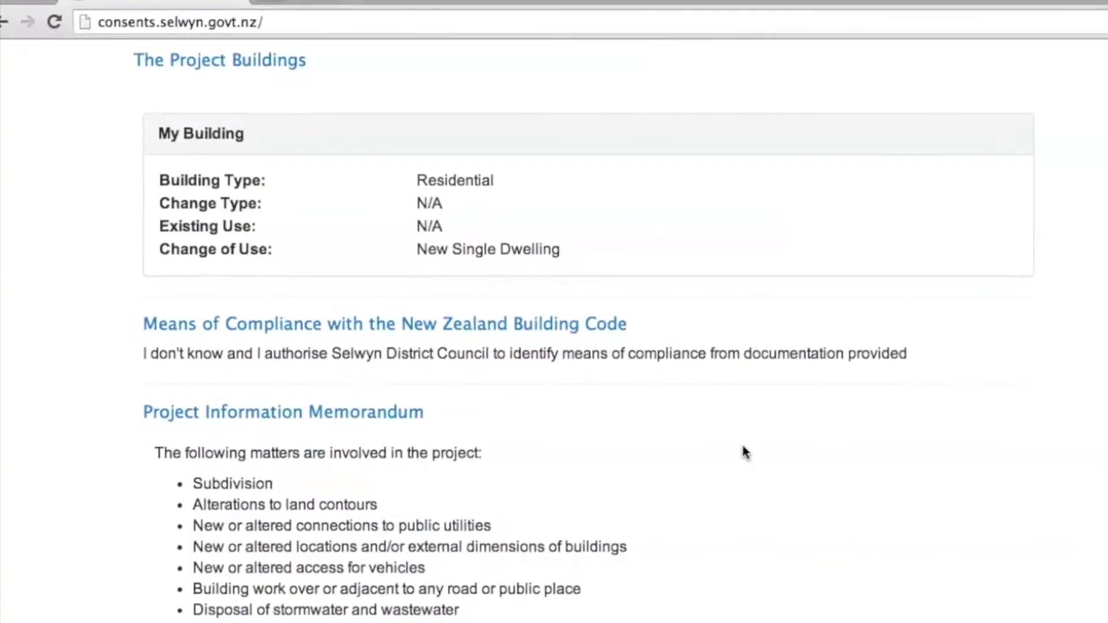
{"action": "scroll", "coordinate": [738, 447], "scroll_direction": "down", "scroll_amount": 3}
{"action": "scroll", "coordinate": [745, 445], "scroll_direction": "down", "scroll_amount": 8}
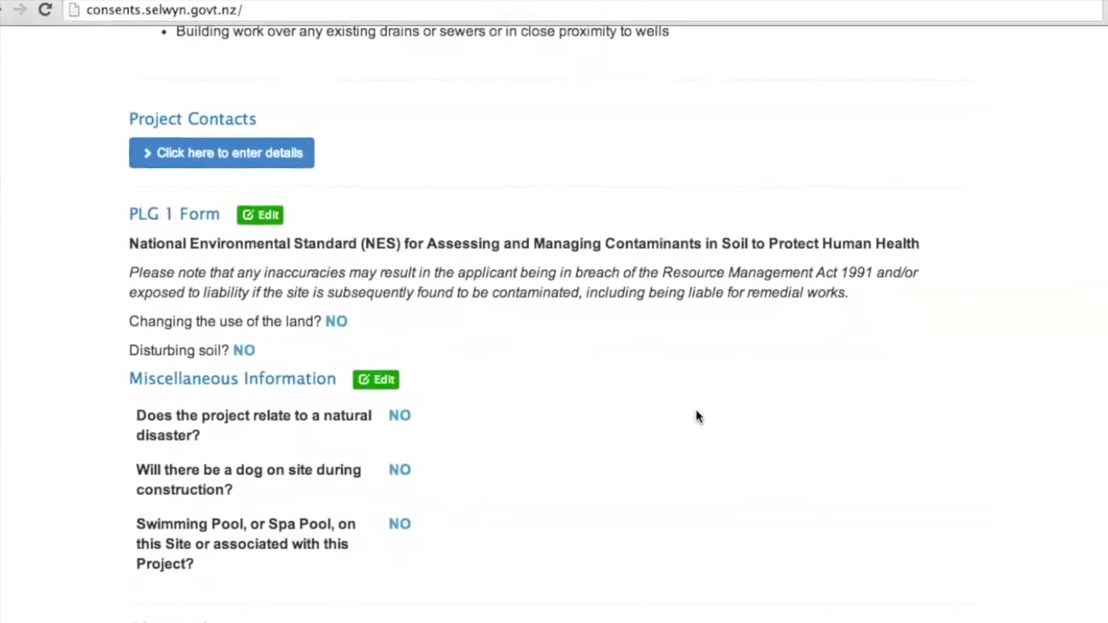
{"action": "scroll", "coordinate": [706, 420], "scroll_direction": "down", "scroll_amount": 10}
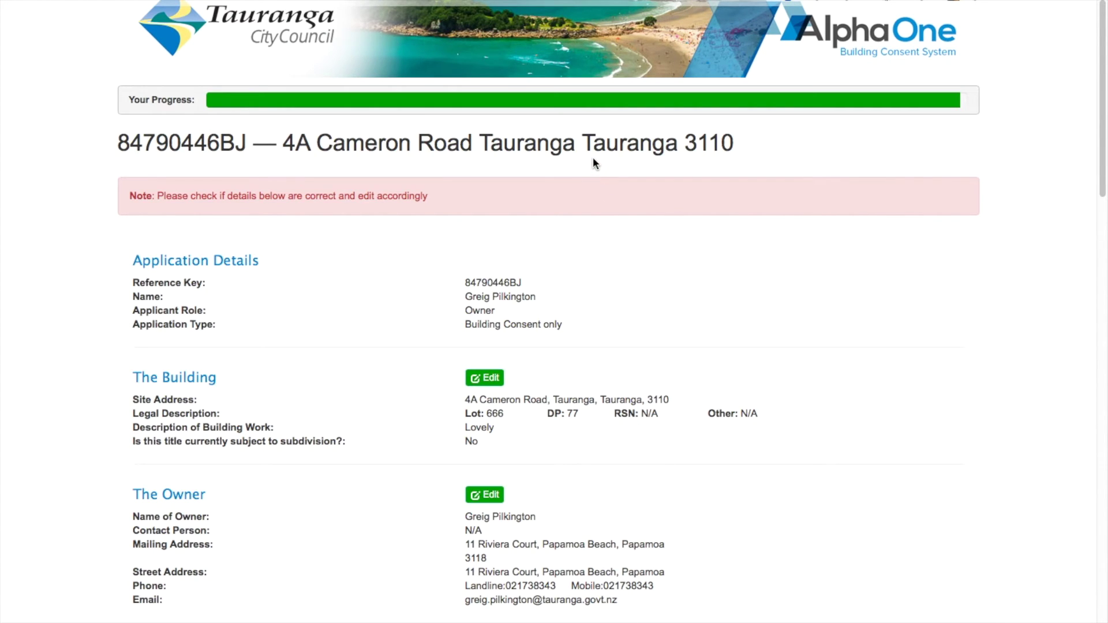
Step: Review the application, sign the declaration with the applicant's full name, and submit it
{"action": "scroll", "coordinate": [594, 157], "scroll_direction": "up", "scroll_amount": 1}
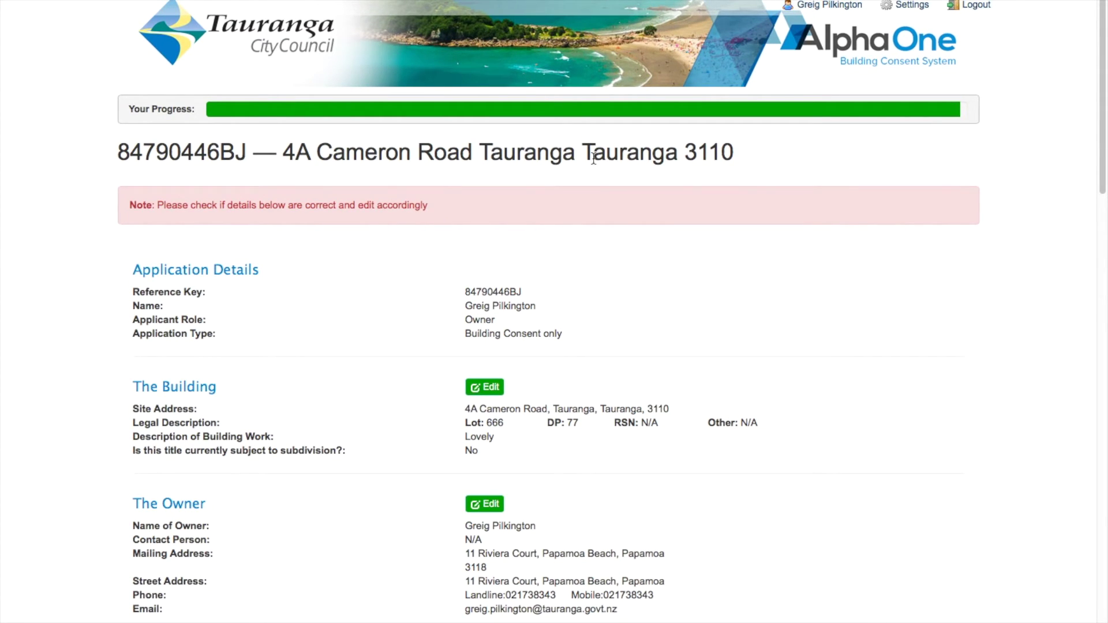
{"action": "scroll", "coordinate": [594, 157], "scroll_direction": "down", "scroll_amount": 6}
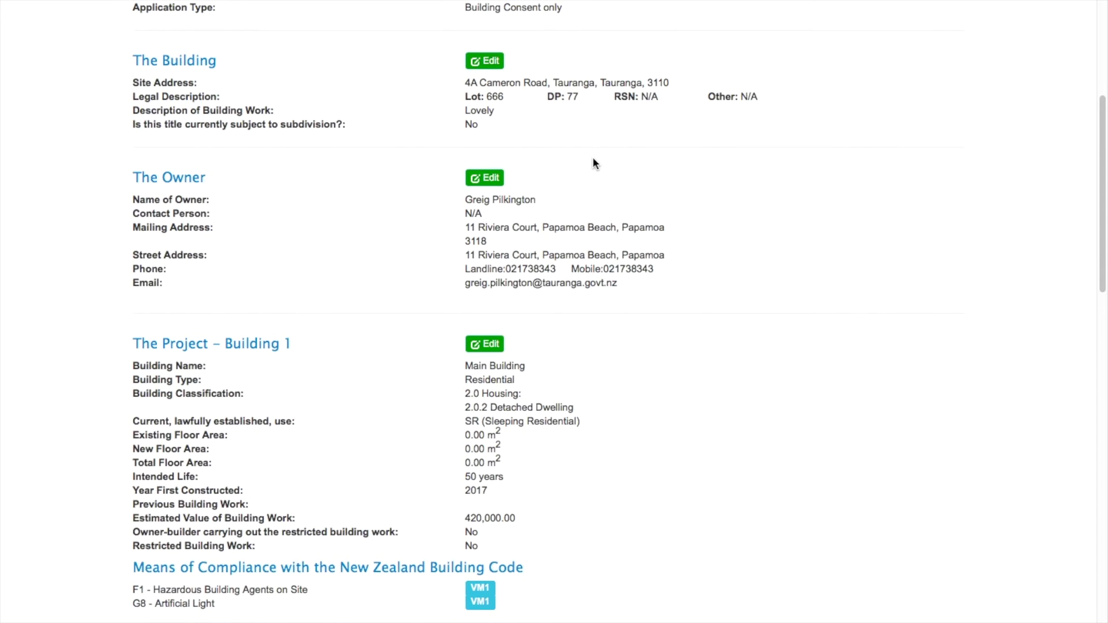
{"action": "scroll", "coordinate": [593, 159], "scroll_direction": "down", "scroll_amount": 6}
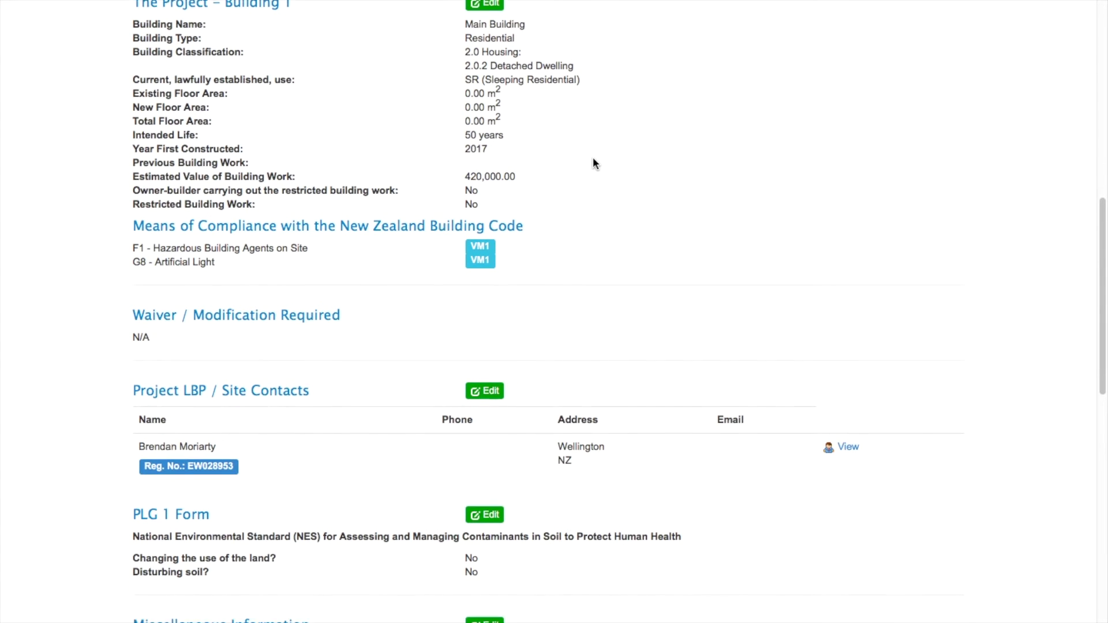
{"action": "scroll", "coordinate": [593, 160], "scroll_direction": "down", "scroll_amount": 2}
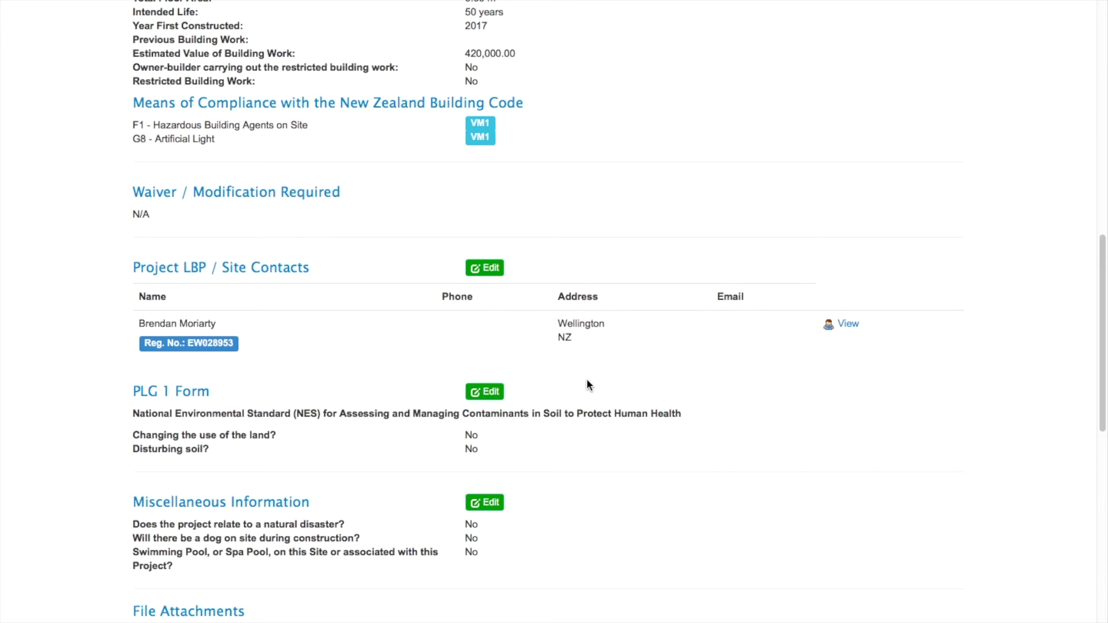
{"action": "scroll", "coordinate": [587, 385], "scroll_direction": "up", "scroll_amount": 2}
{"action": "scroll", "coordinate": [242, 366], "scroll_direction": "down", "scroll_amount": 12}
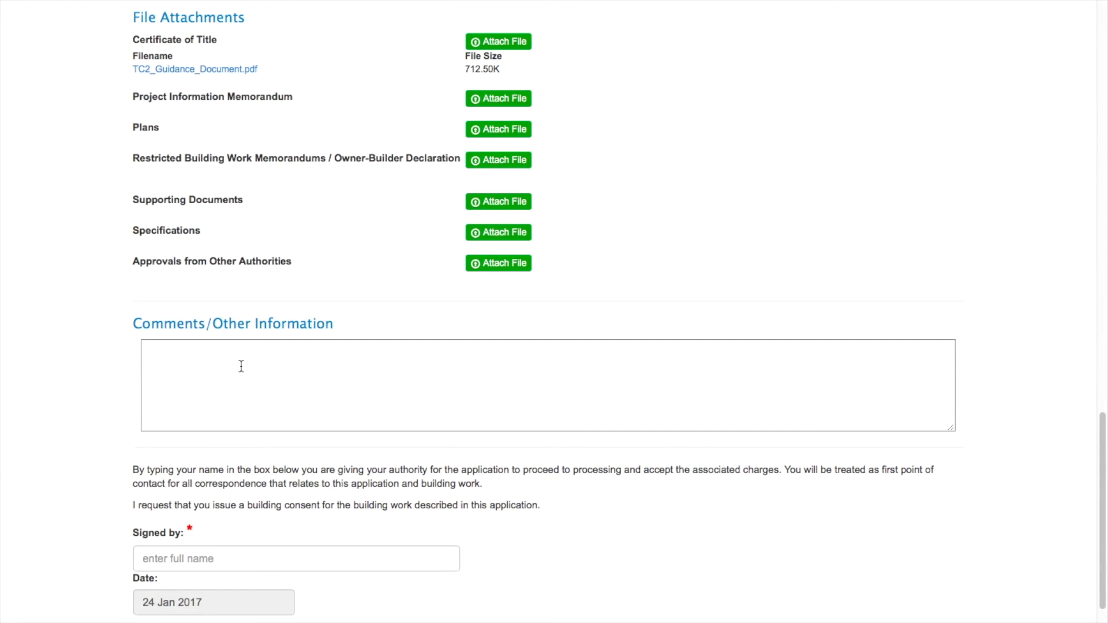
{"action": "scroll", "coordinate": [241, 366], "scroll_direction": "down", "scroll_amount": 3}
{"action": "left_click", "coordinate": [225, 401]}
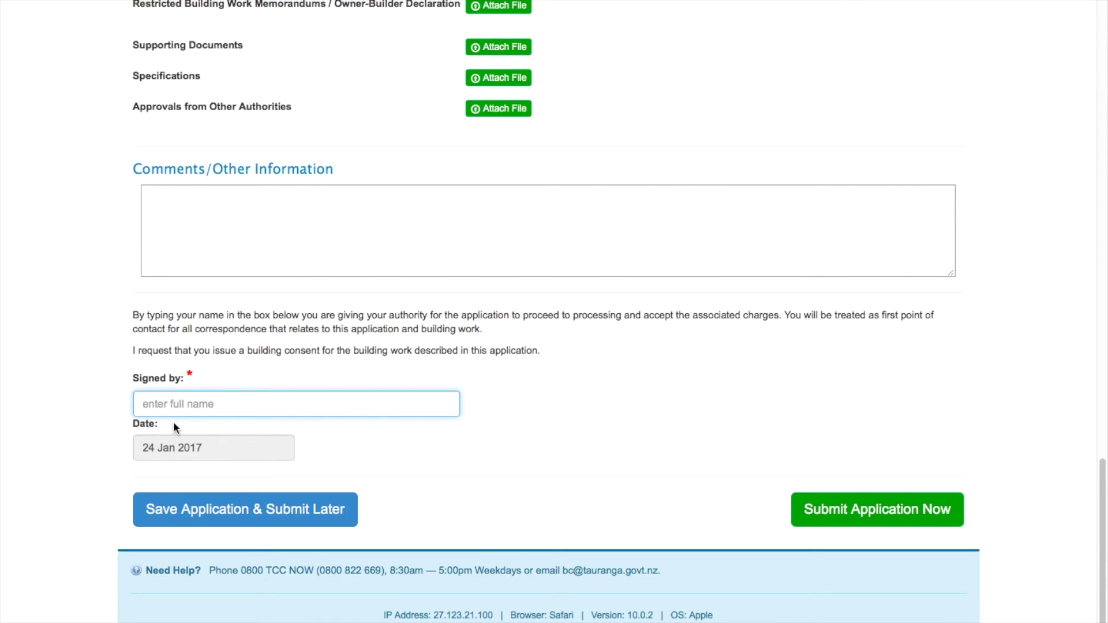
{"action": "left_click", "coordinate": [799, 513]}
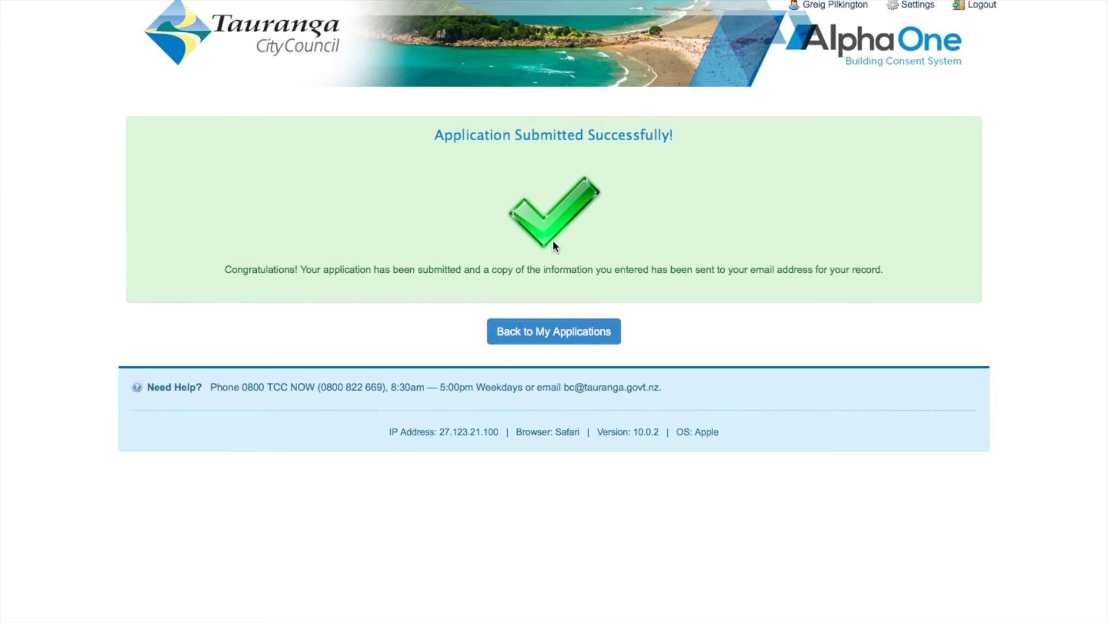
Step: Return to My Applications and add 'as per' to the truss inspection note
{"action": "left_click", "coordinate": [559, 331]}
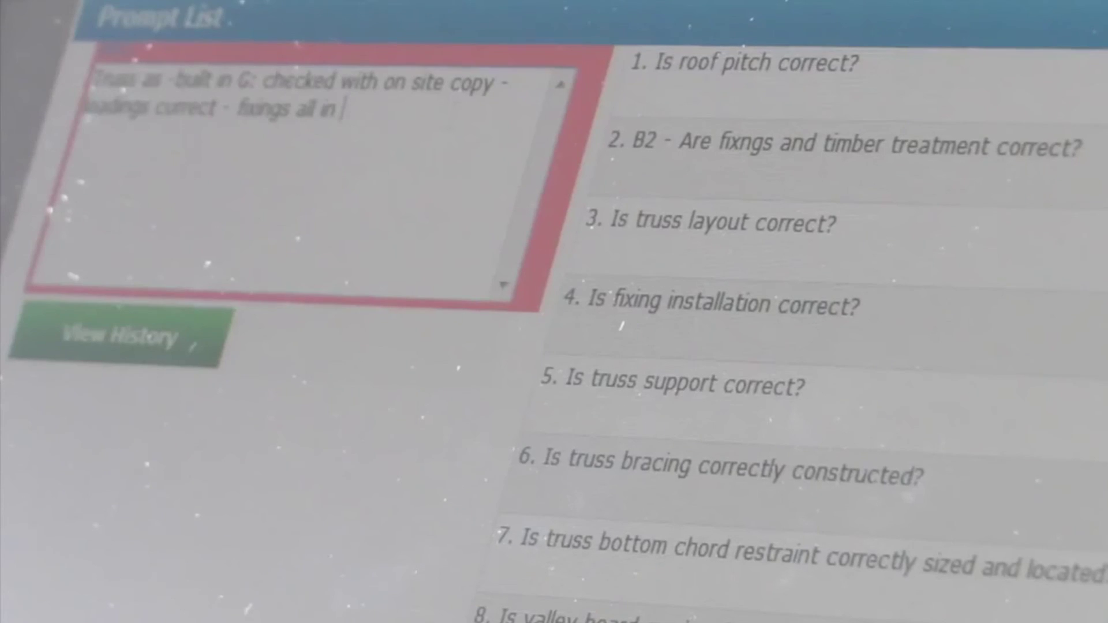
{"action": "type", "text": "as per"}
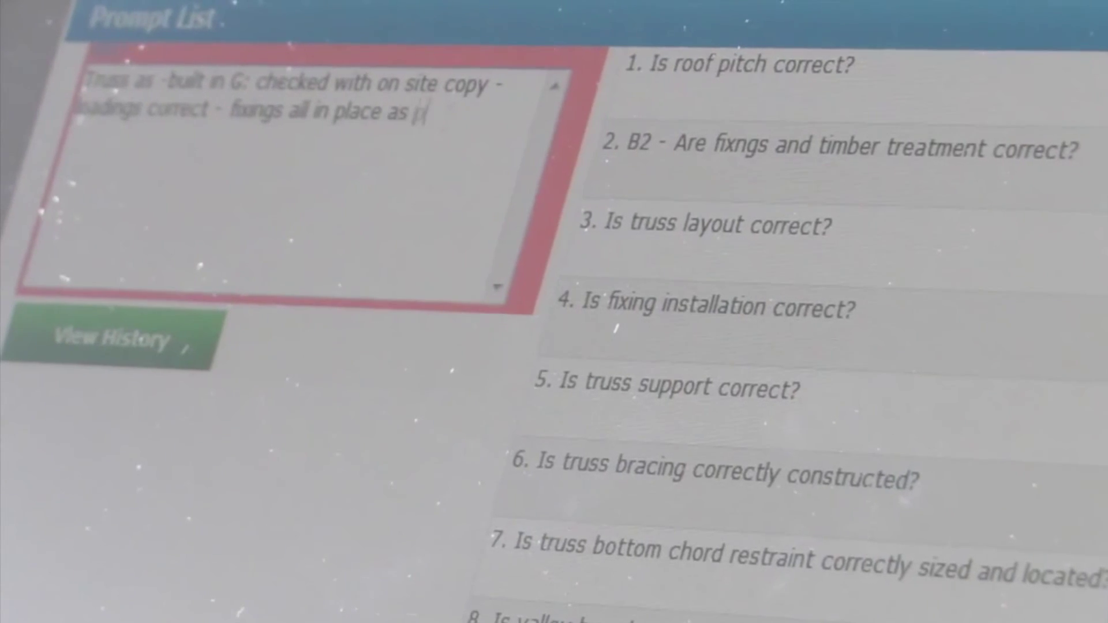